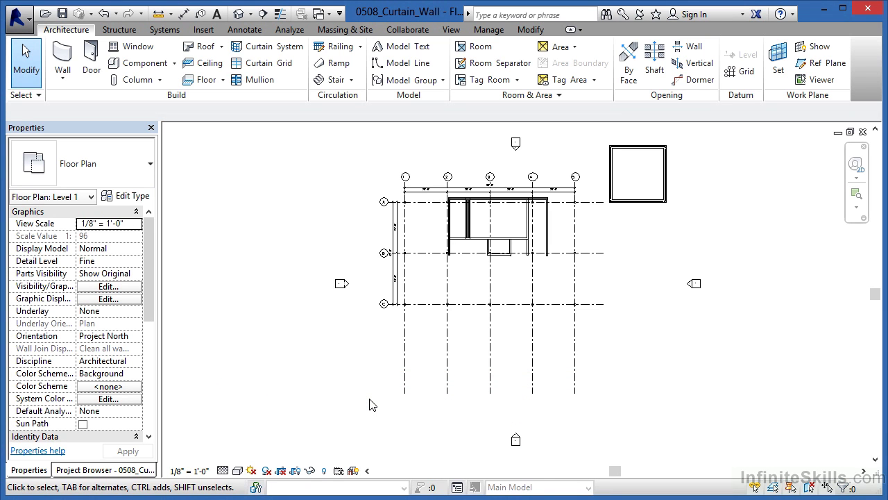
# - Start the Wall tool with the Curtain Wall: Storefront type and a 2' 0" offset
pyautogui.scroll(5, 560, 199)
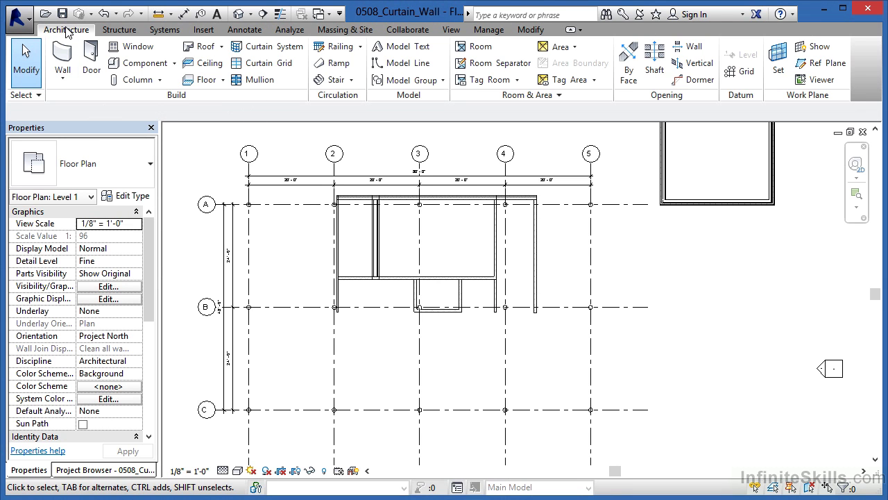
pyautogui.click(66, 54)
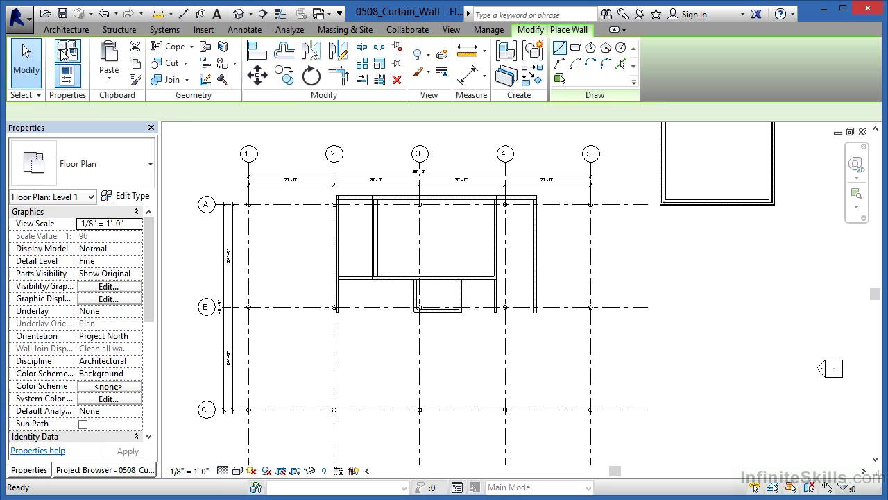
pyautogui.click(123, 162)
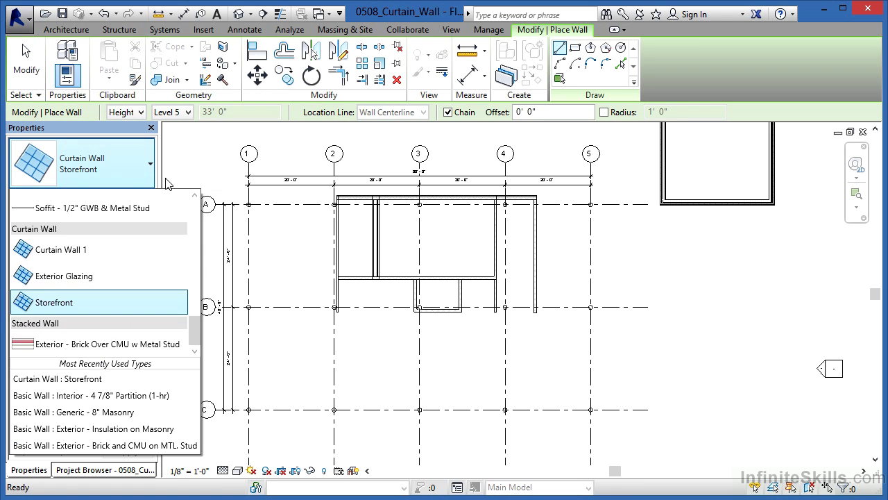
pyautogui.scroll(1, 202, 320)
pyautogui.scroll(1, 197, 327)
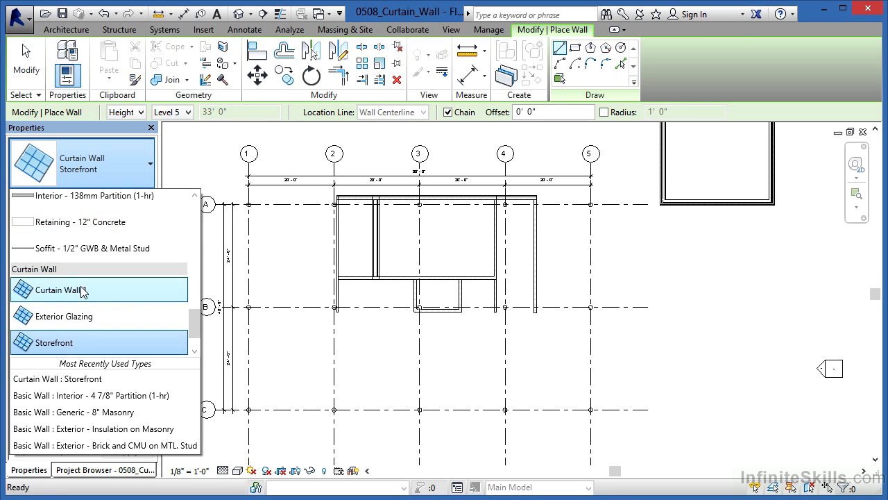
pyautogui.click(59, 343)
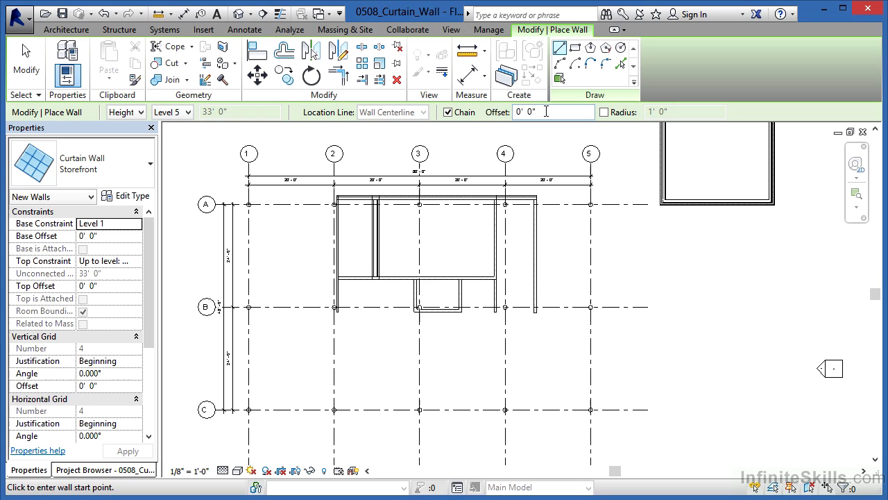
pyautogui.moveTo(546, 111); pyautogui.dragTo(512, 111)
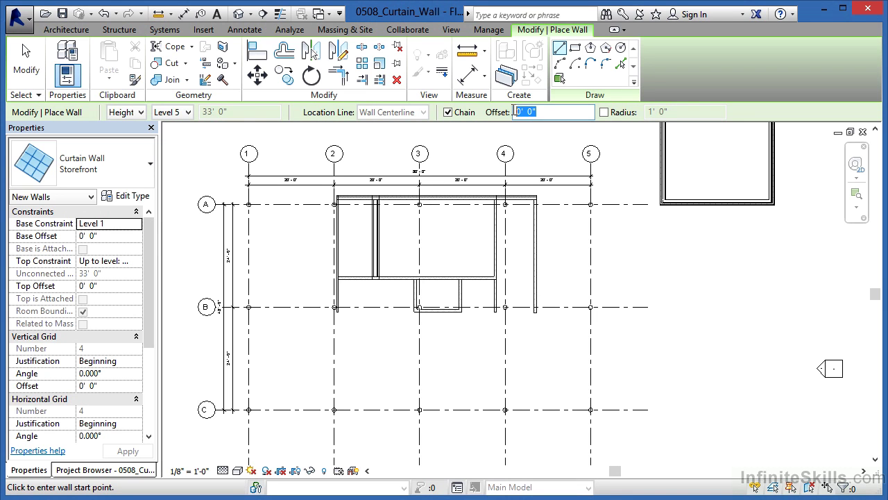
pyautogui.write("2'")
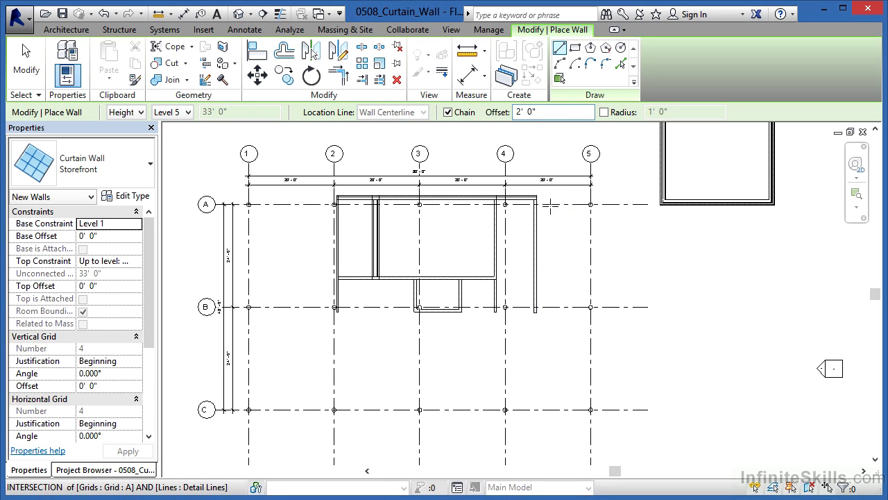
# - Draw Storefront walls from grid A to the A/5 column, then on to the 5/C column
pyautogui.click(537, 204)
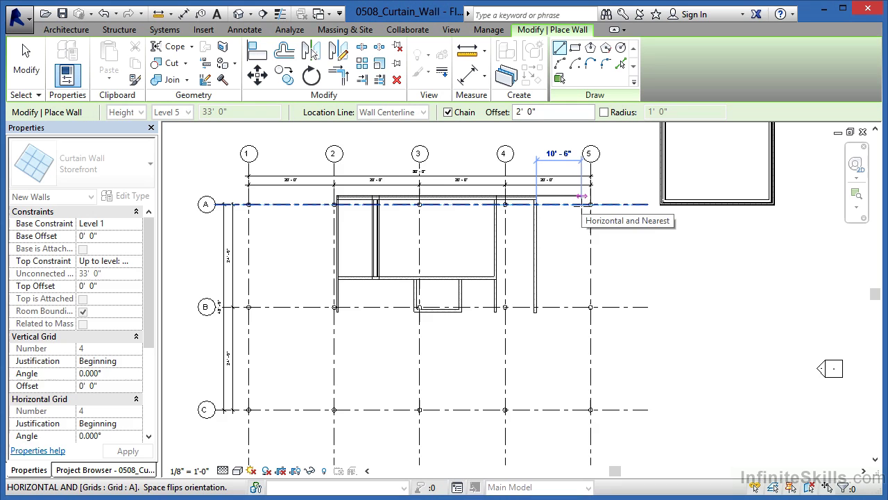
pyautogui.scroll(4, 590, 204)
pyautogui.scroll(3, 589, 204)
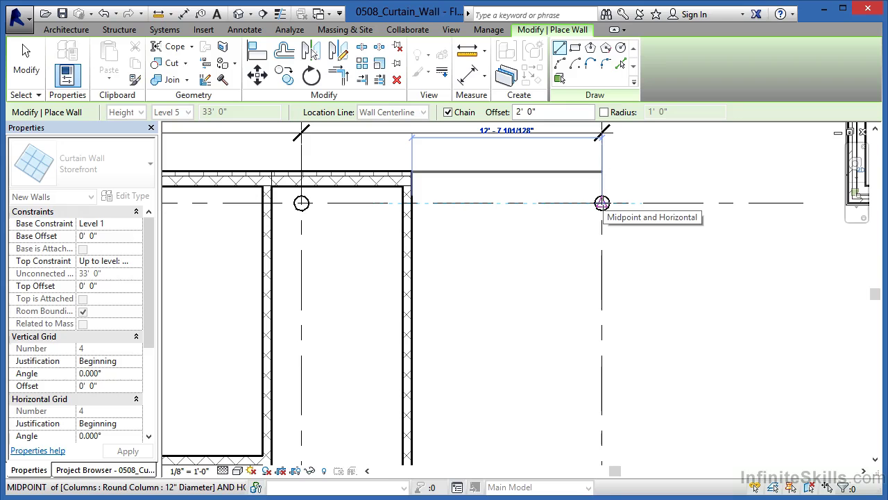
pyautogui.click(602, 203)
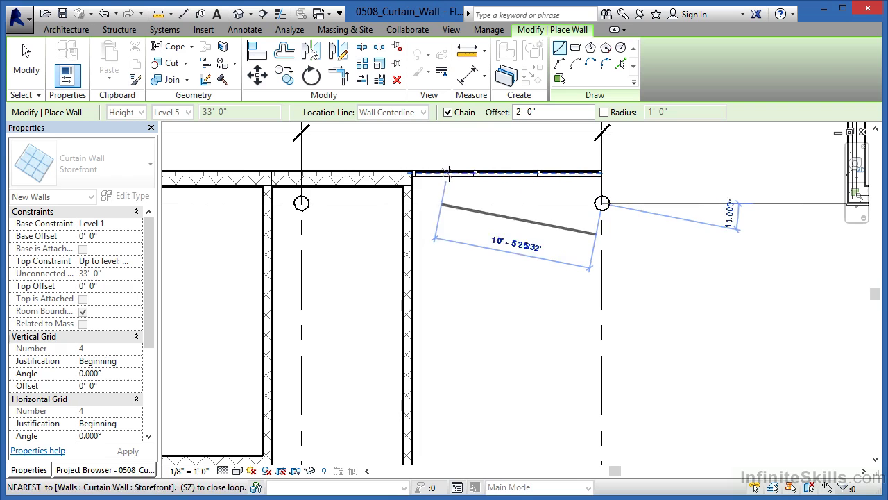
pyautogui.scroll(-3, 604, 167)
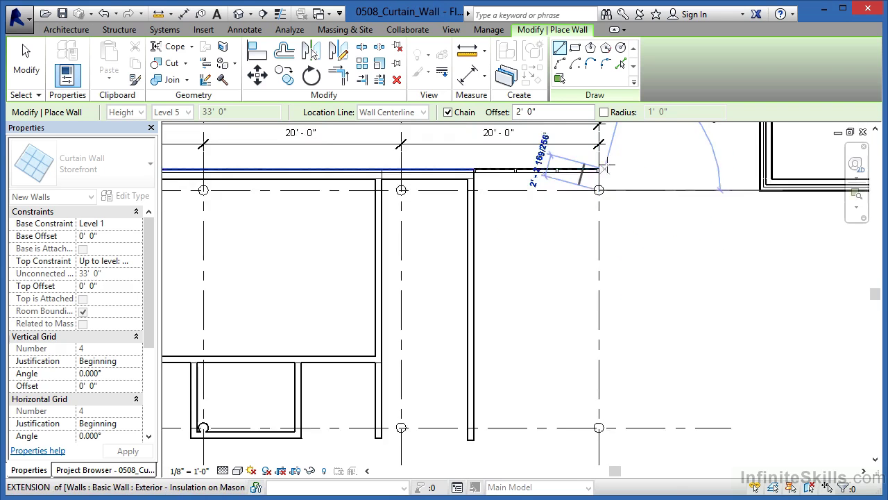
pyautogui.scroll(3, 604, 345)
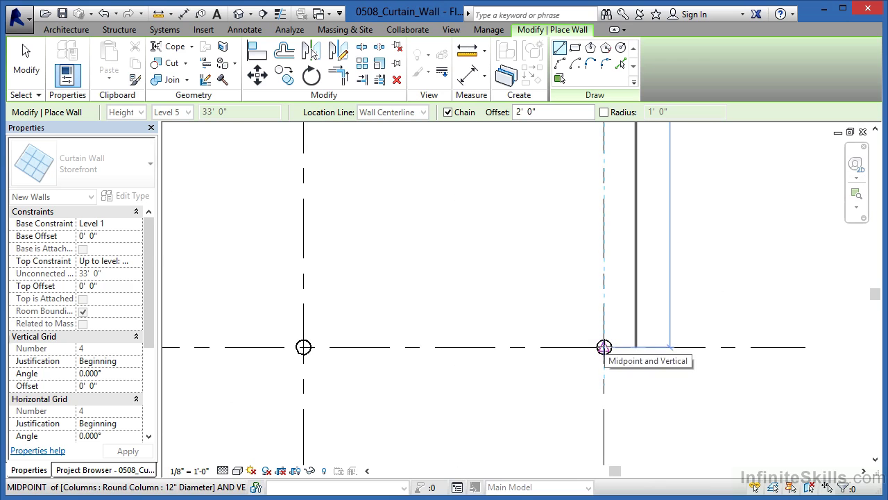
pyautogui.click(604, 347)
# - Continue the wall chain through the C/1 and A/1 columns, ending at the A/2 column
pyautogui.scroll(-3, 624, 352)
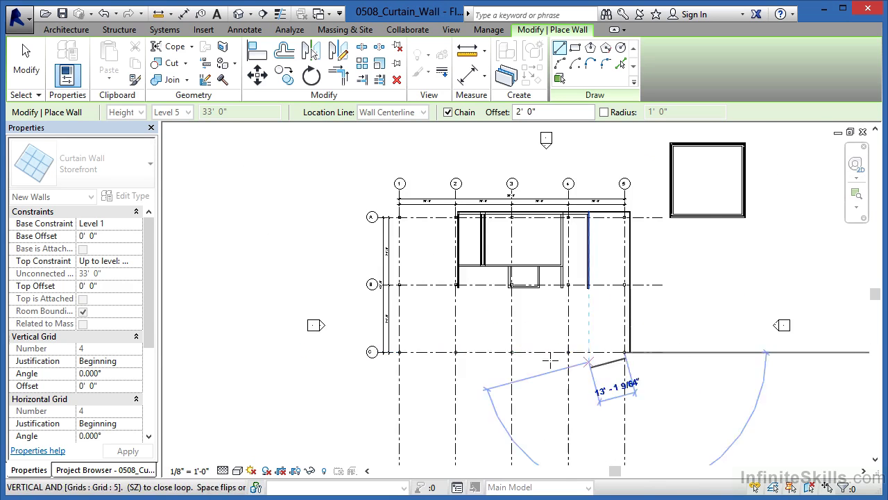
pyautogui.scroll(2, 388, 357)
pyautogui.scroll(-2, 387, 362)
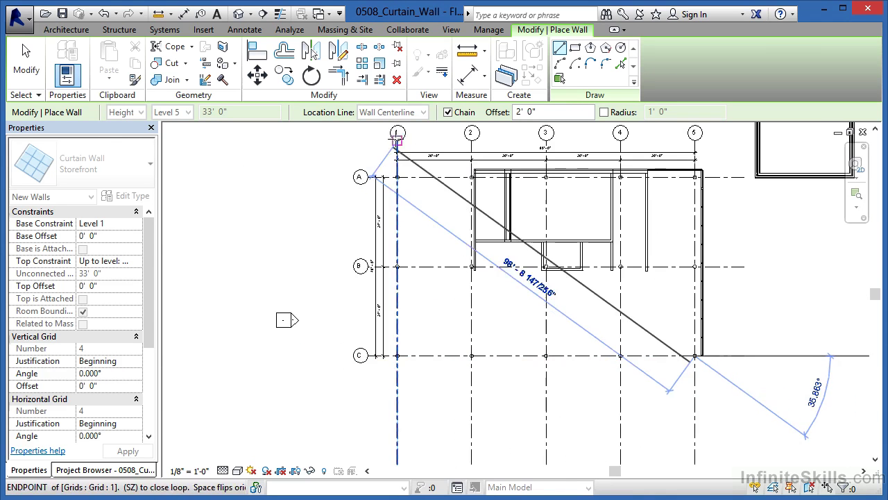
pyautogui.scroll(4, 397, 355)
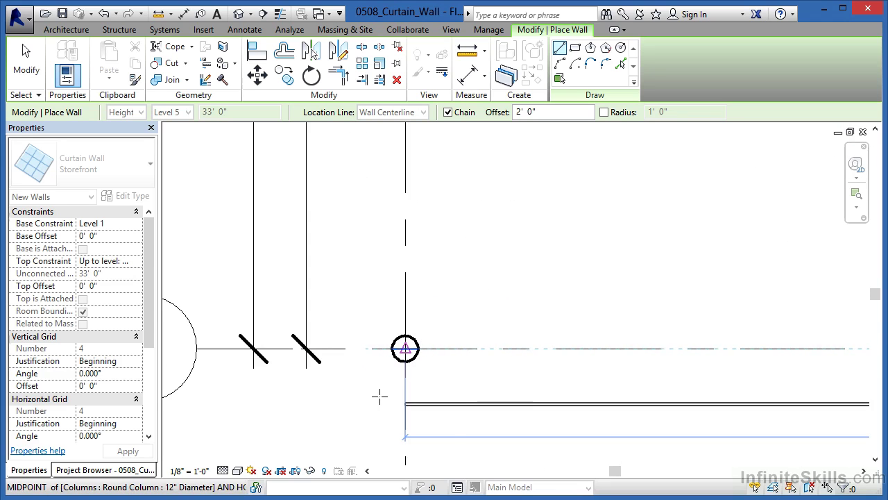
pyautogui.click(380, 396)
pyautogui.scroll(-5, 379, 416)
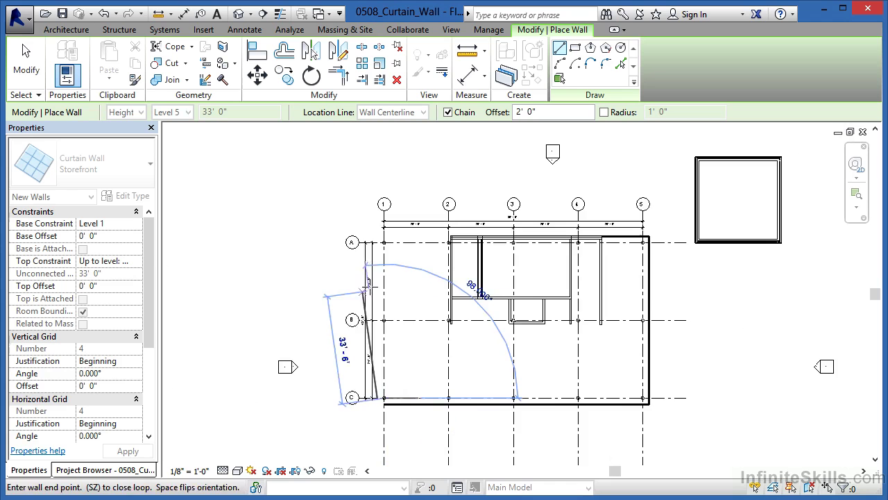
pyautogui.scroll(5, 381, 244)
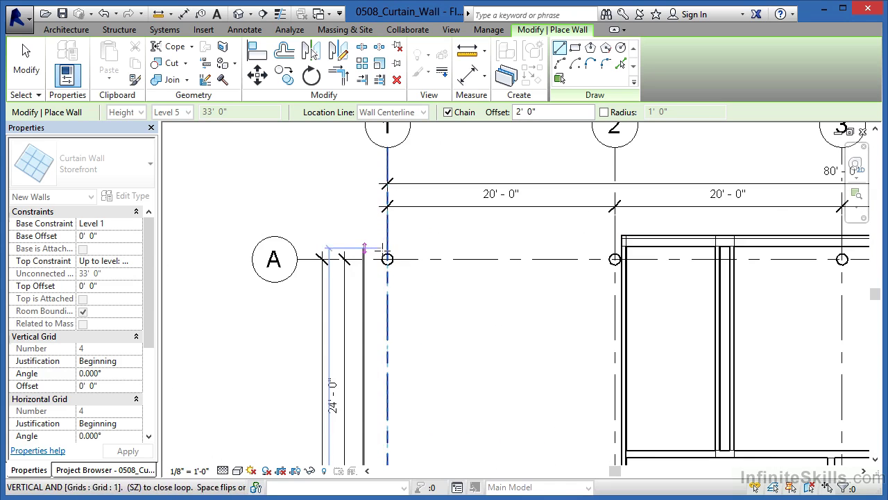
pyautogui.scroll(2, 386, 255)
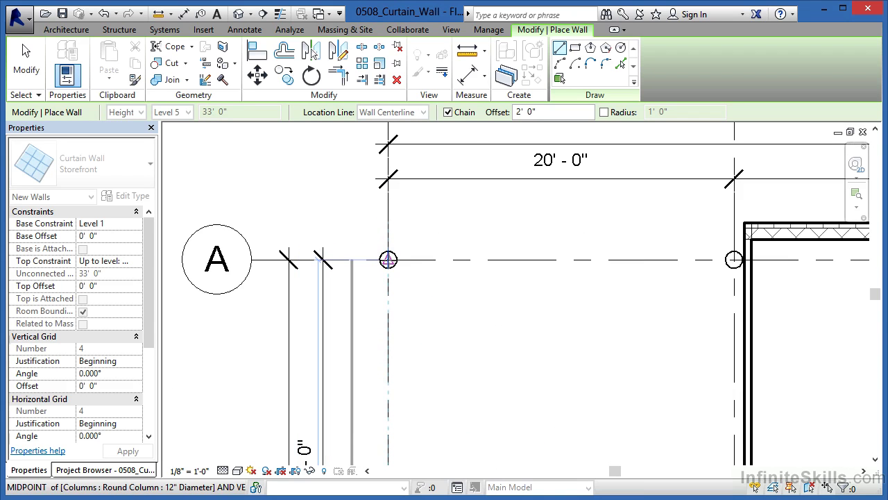
pyautogui.click(388, 259)
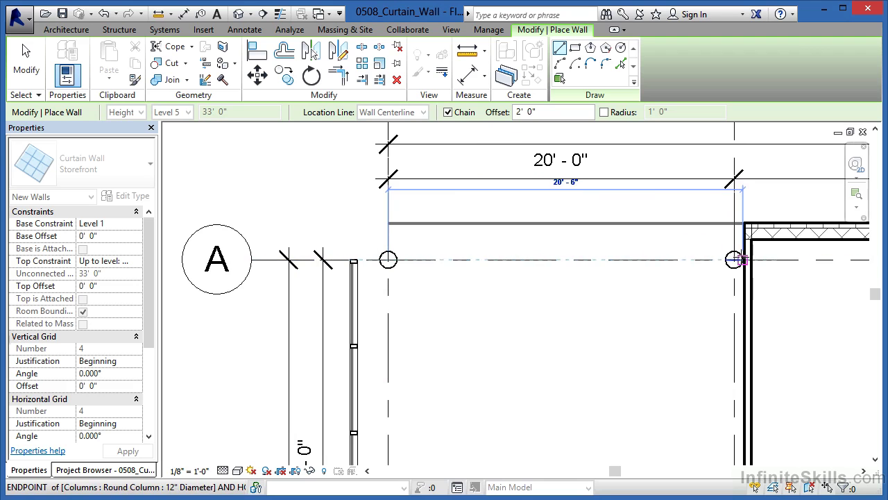
pyautogui.scroll(3, 735, 260)
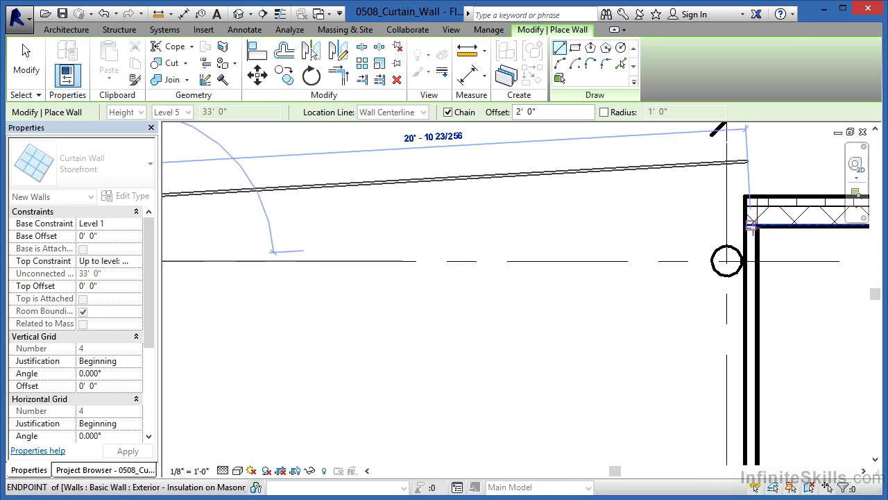
pyautogui.scroll(1, 741, 261)
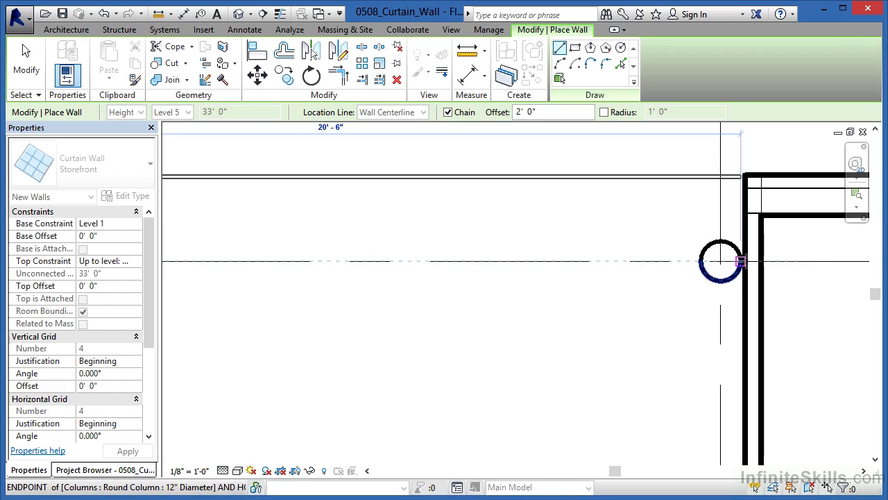
pyautogui.click(728, 302)
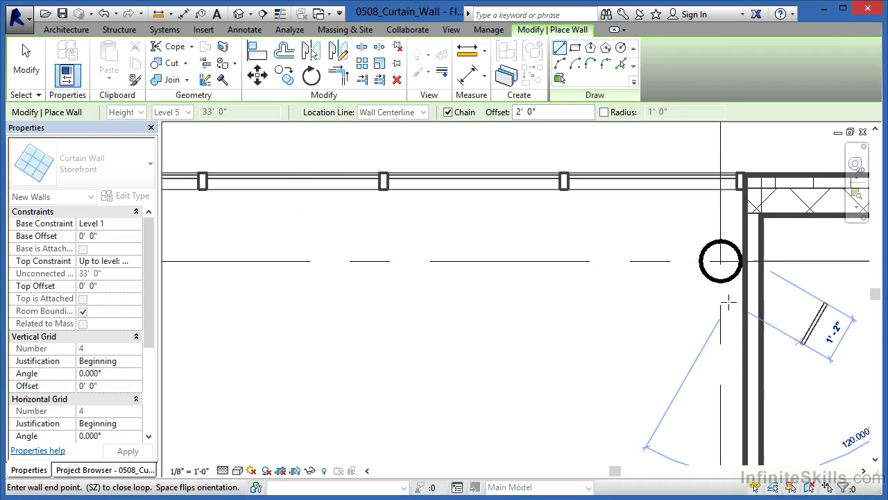
# - Finish wall drawing and zoom in on grid B near grid 1 in the Level 1 plan
pyautogui.press('Escape')
pyautogui.press('Escape')
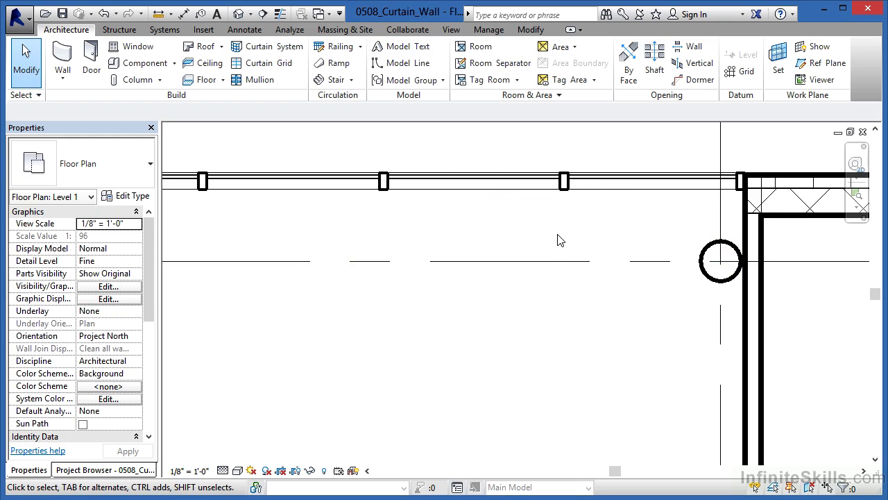
pyautogui.scroll(-3, 560, 240)
pyautogui.scroll(-3, 585, 238)
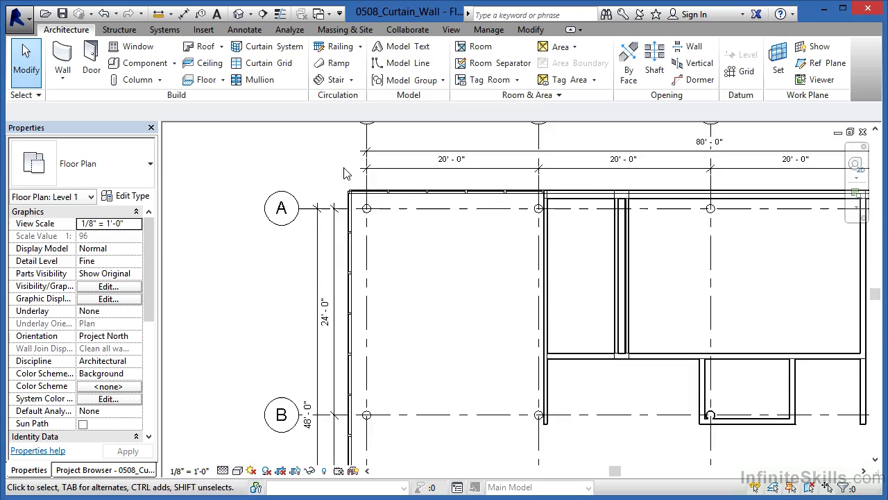
pyautogui.scroll(-3, 334, 208)
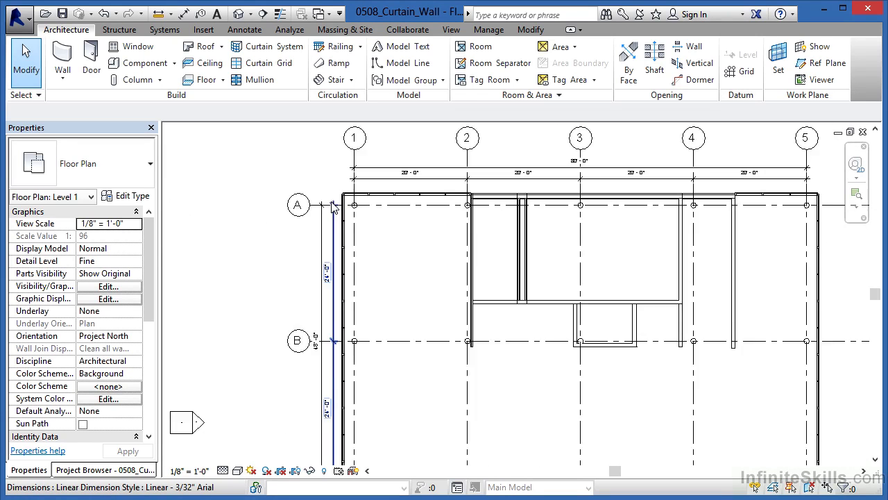
pyautogui.scroll(-2, 333, 208)
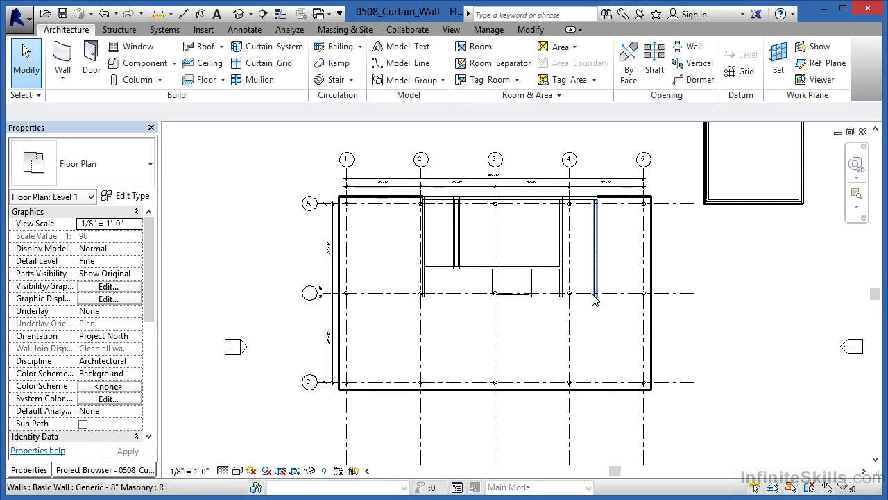
pyautogui.scroll(4, 374, 291)
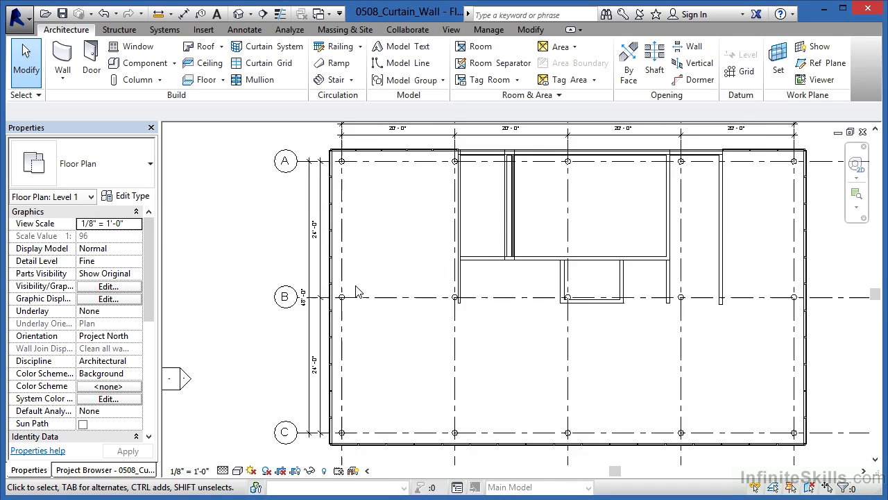
pyautogui.scroll(2, 387, 282)
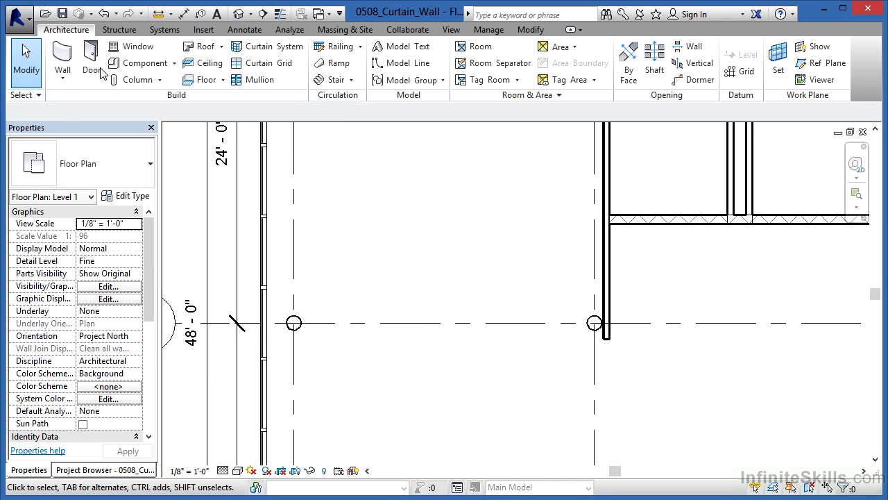
# - Draw a Storefront curtain wall along grid B, 2' offset, topped at Level 2, ending at the left column
pyautogui.click(67, 59)
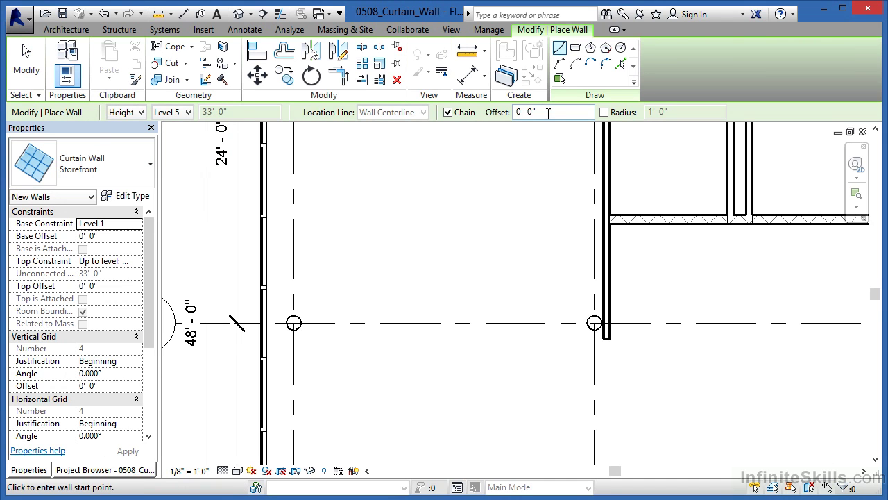
pyautogui.click(524, 113)
pyautogui.write("2'")
pyautogui.click(187, 114)
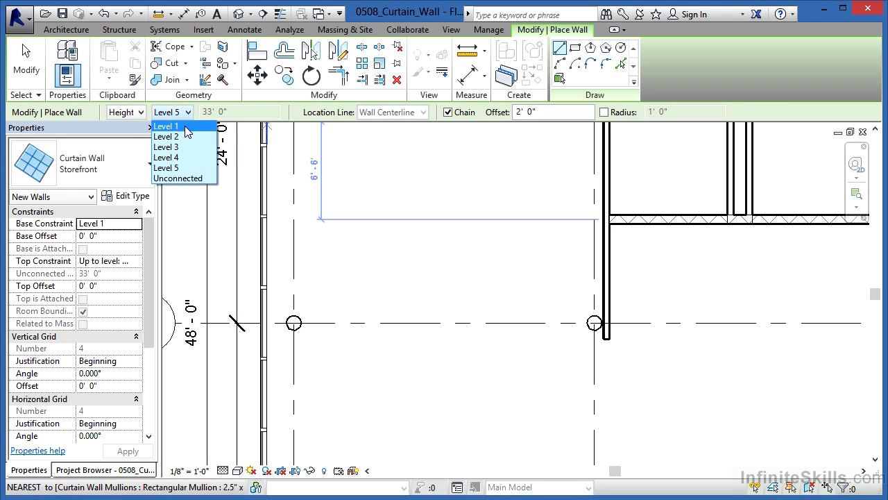
pyautogui.click(183, 138)
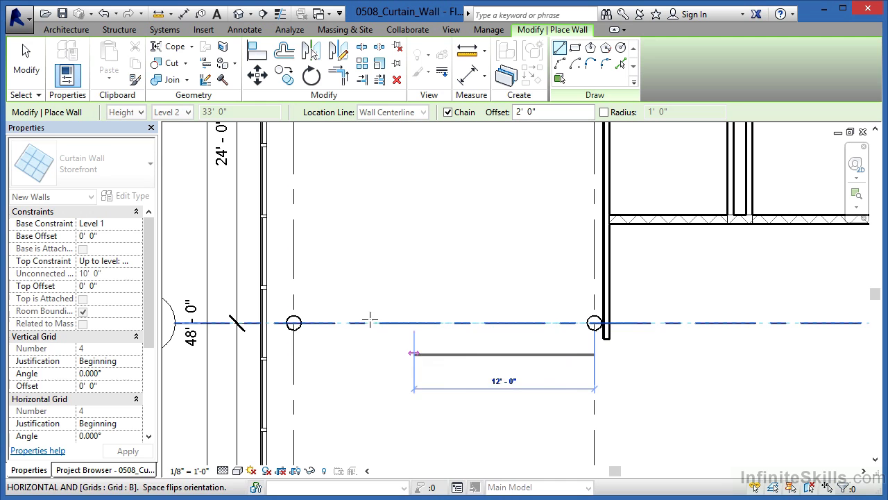
pyautogui.click(293, 323)
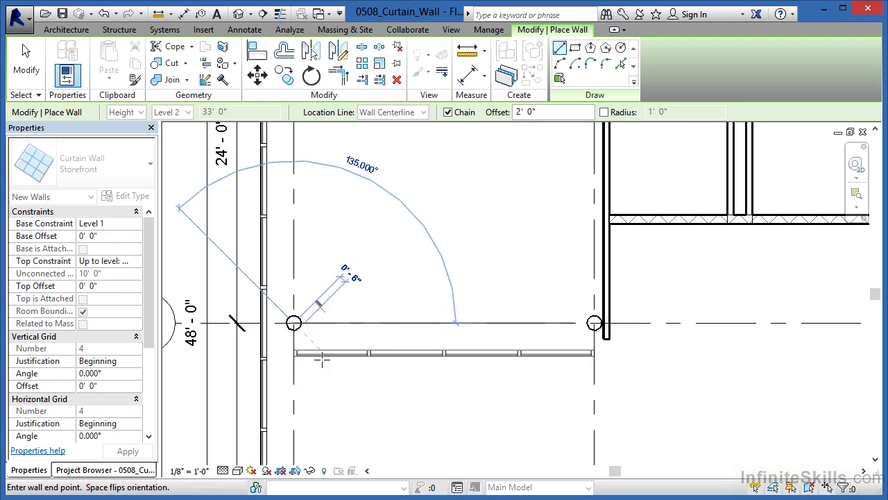
pyautogui.press('Escape')
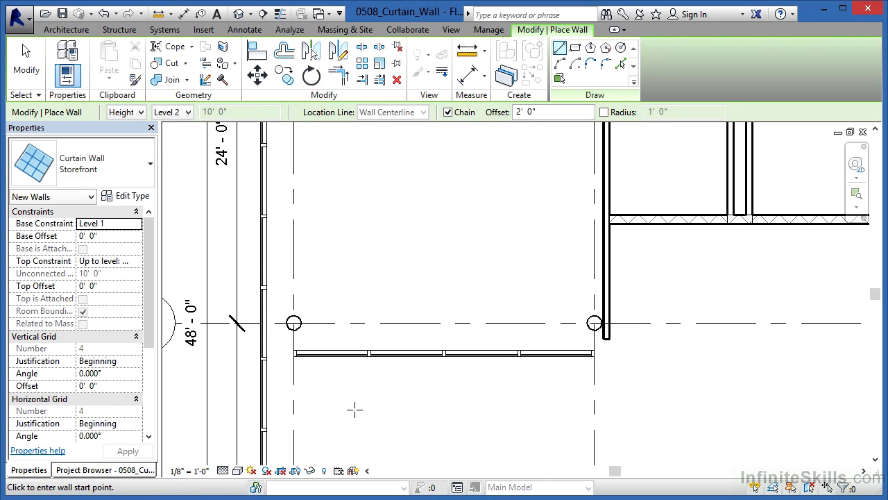
pyautogui.press('Escape')
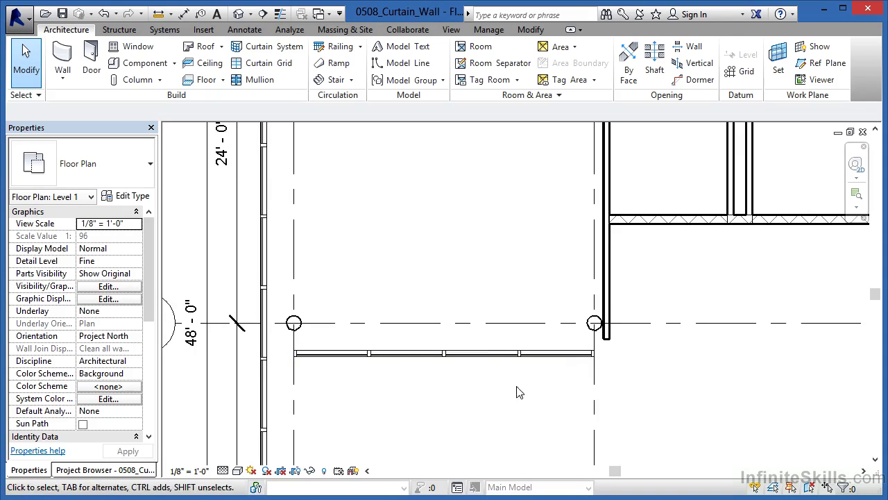
# - Add a Storefront wall 2' off grid B between the masonry walls near grid 4, up to Level 2
pyautogui.scroll(-5, 520, 393)
pyautogui.scroll(1, 703, 337)
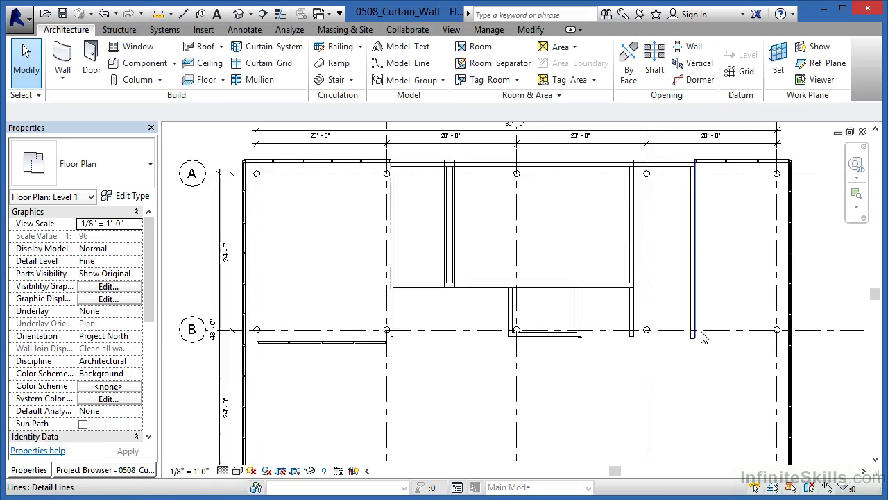
pyautogui.scroll(4, 703, 337)
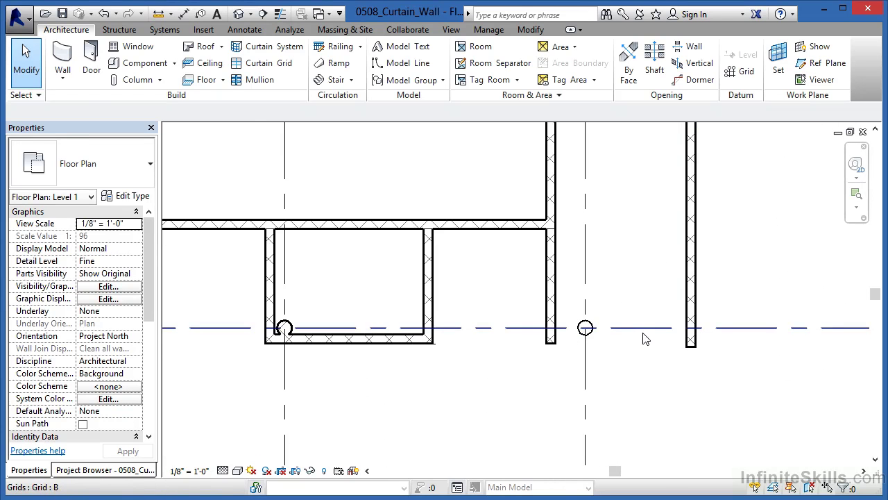
pyautogui.click(61, 56)
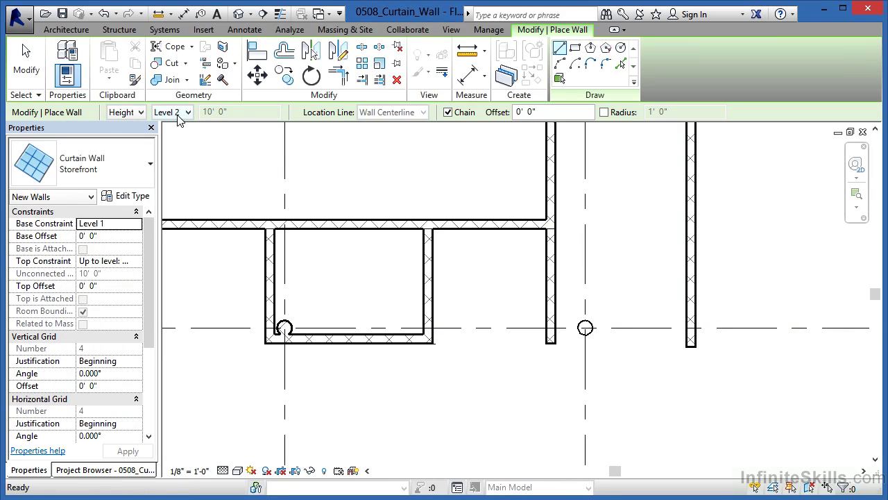
pyautogui.click(514, 113)
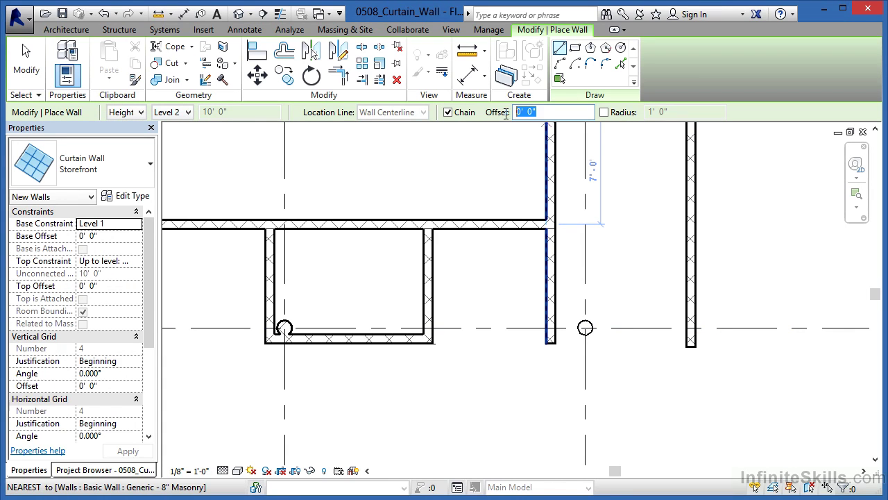
pyautogui.write("2'")
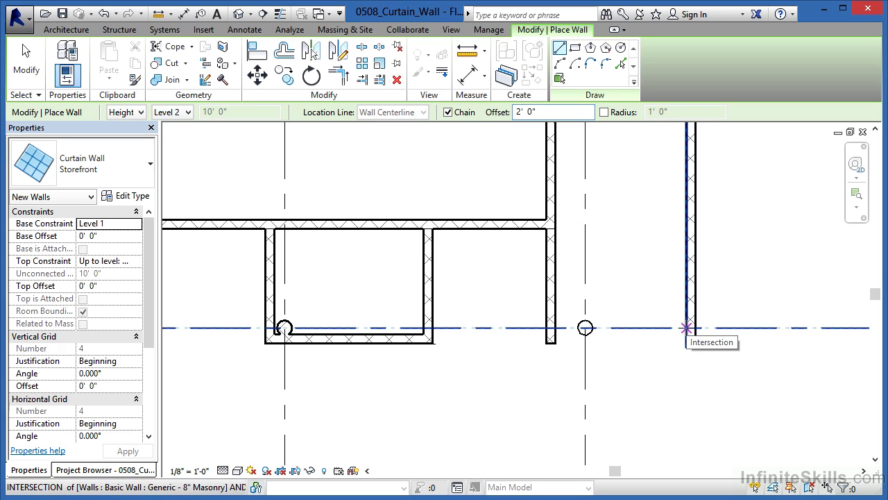
pyautogui.click(686, 328)
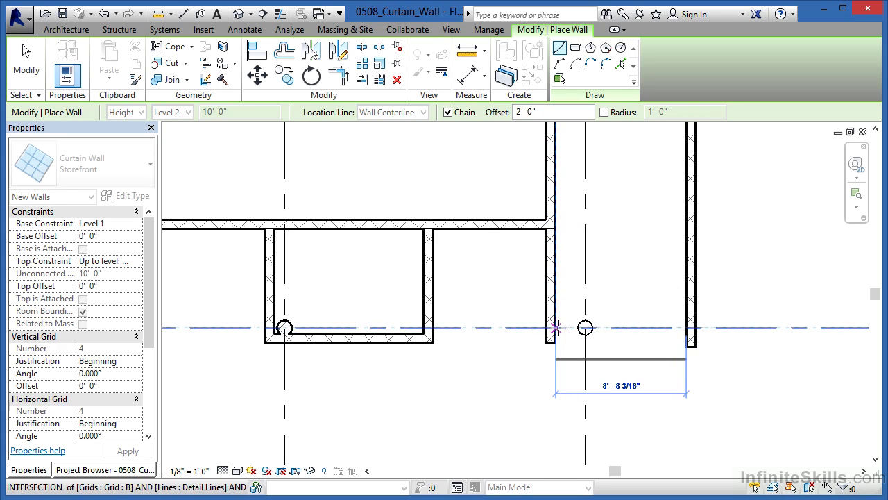
pyautogui.click(556, 328)
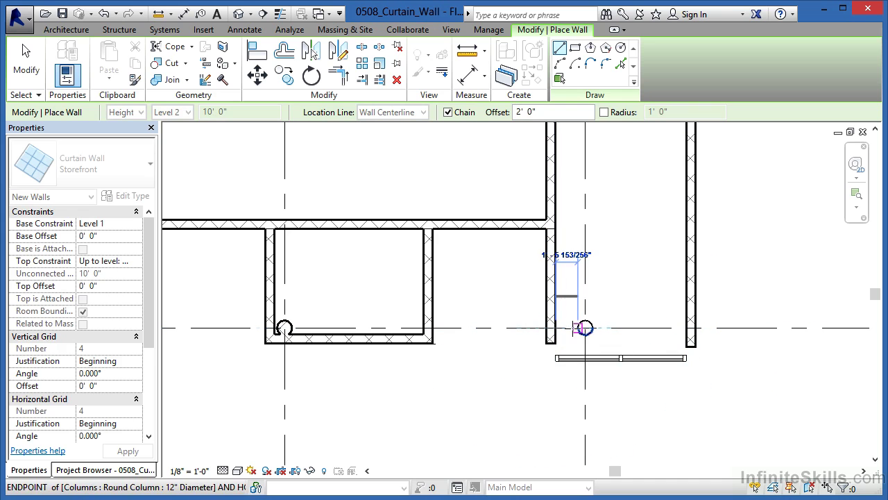
pyautogui.press('Escape')
pyautogui.press('Escape')
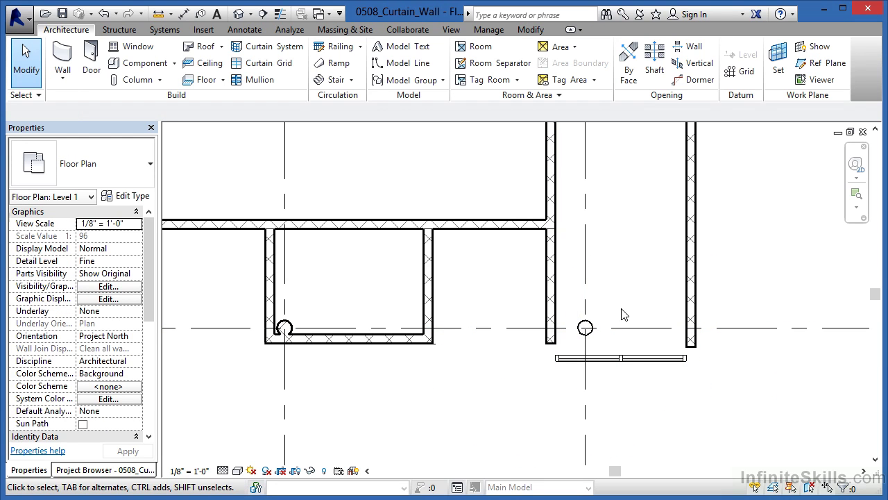
# - Open the default {3D} view and frame the curtain-walled building
pyautogui.scroll(-1, 642, 300)
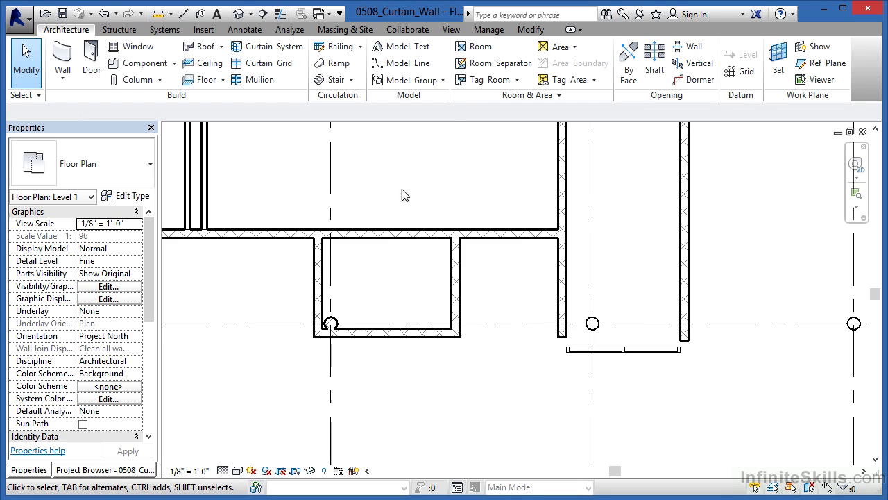
pyautogui.click(239, 14)
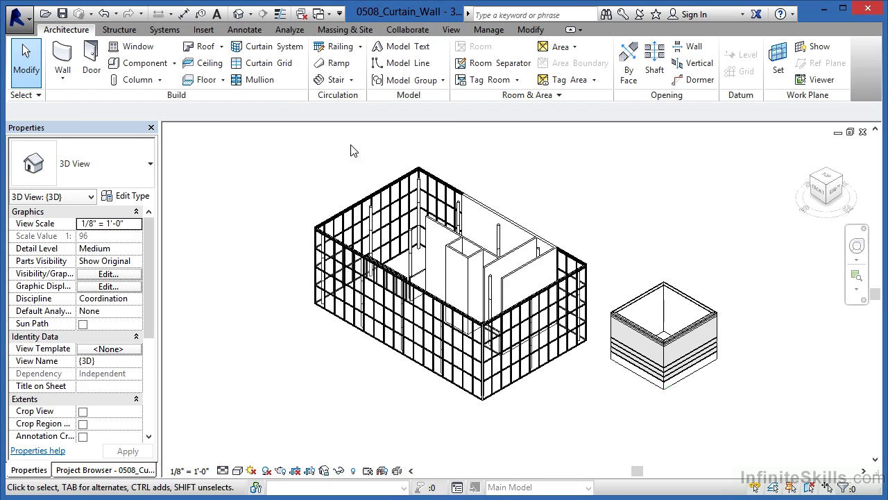
pyautogui.scroll(2, 401, 236)
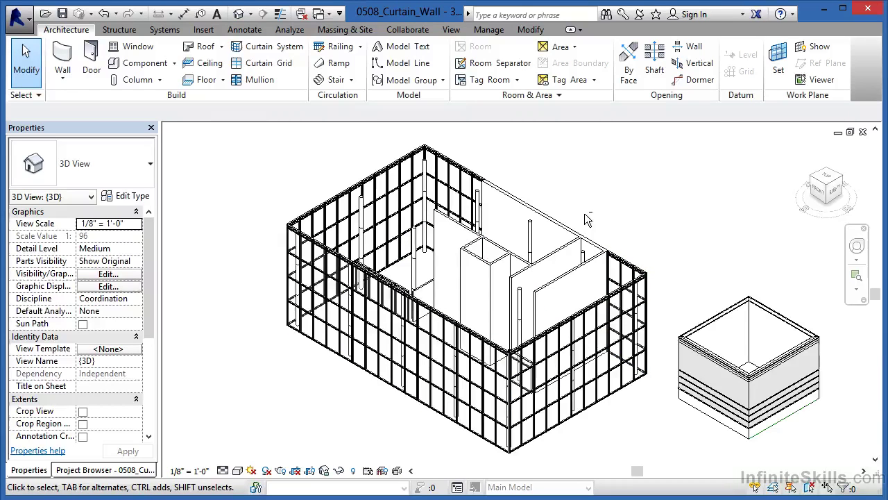
pyautogui.moveTo(594, 222); pyautogui.dragTo(601, 268, button='middle')
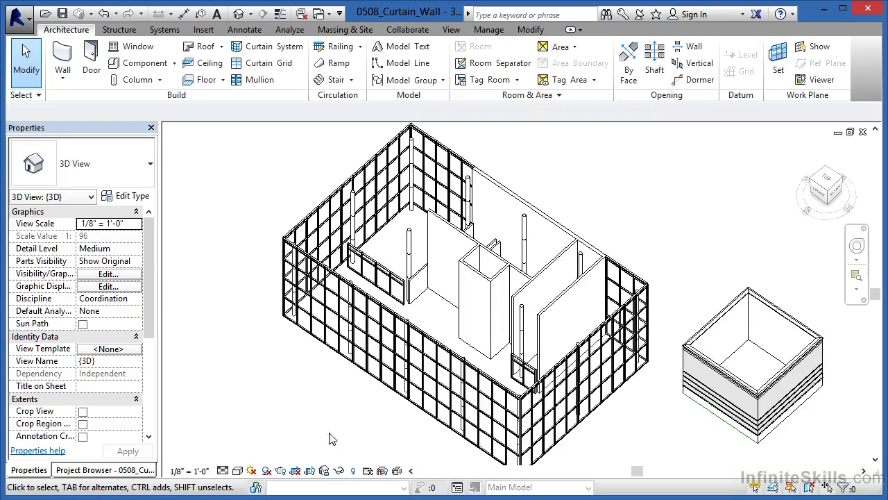
# - Switch the 3D view's visual style to Shaded
pyautogui.click(238, 472)
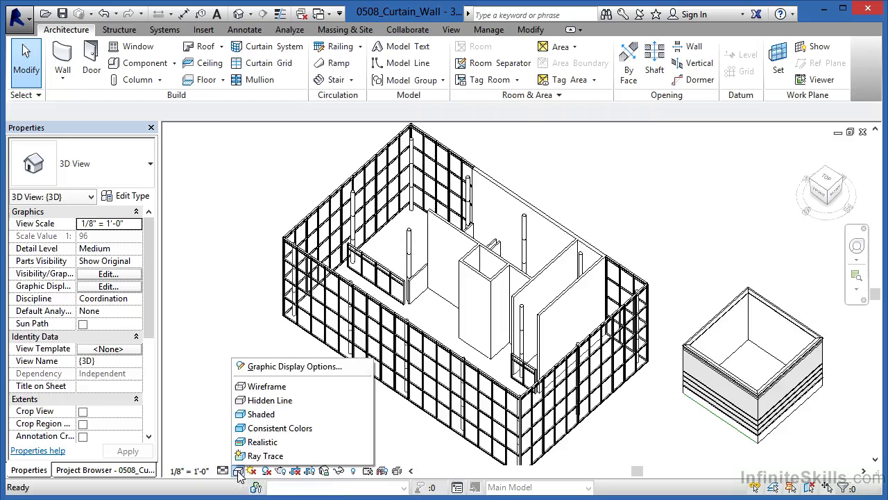
pyautogui.click(261, 414)
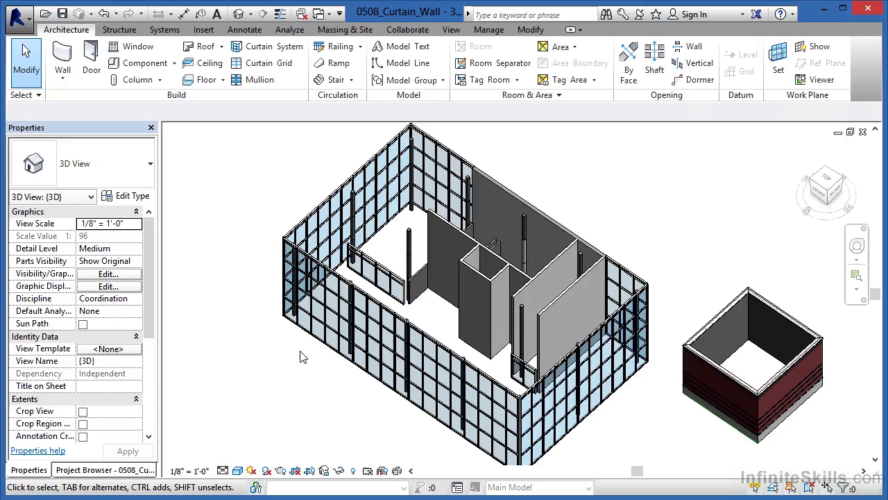
# - Start the Wall tool again with Curtain Wall: Storefront, Level 1 to Level 2
pyautogui.click(63, 61)
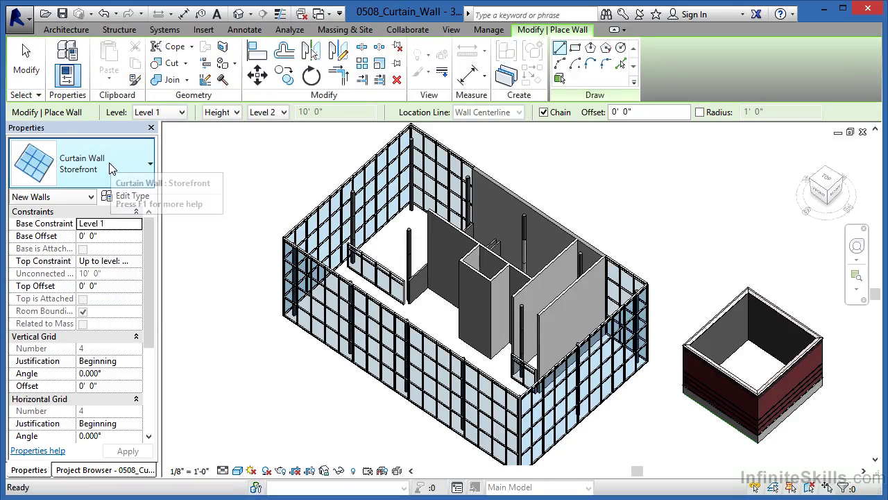